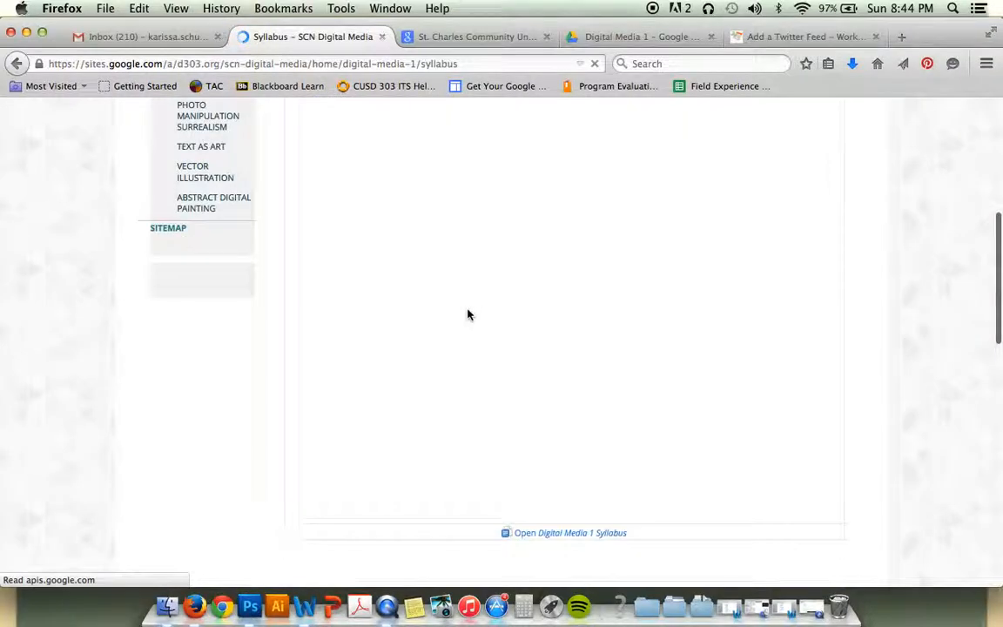
Turn off attachments and comments in the Syllabus page's settings, save, and check the foot of the page.
scroll(671, 426, down, 15)
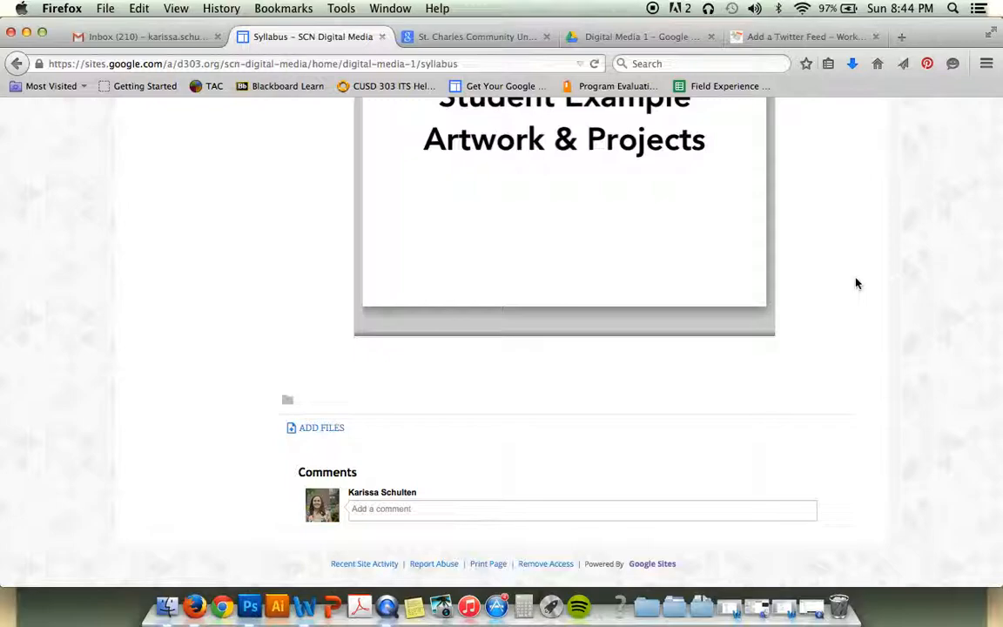
scroll(856, 283, up, 1)
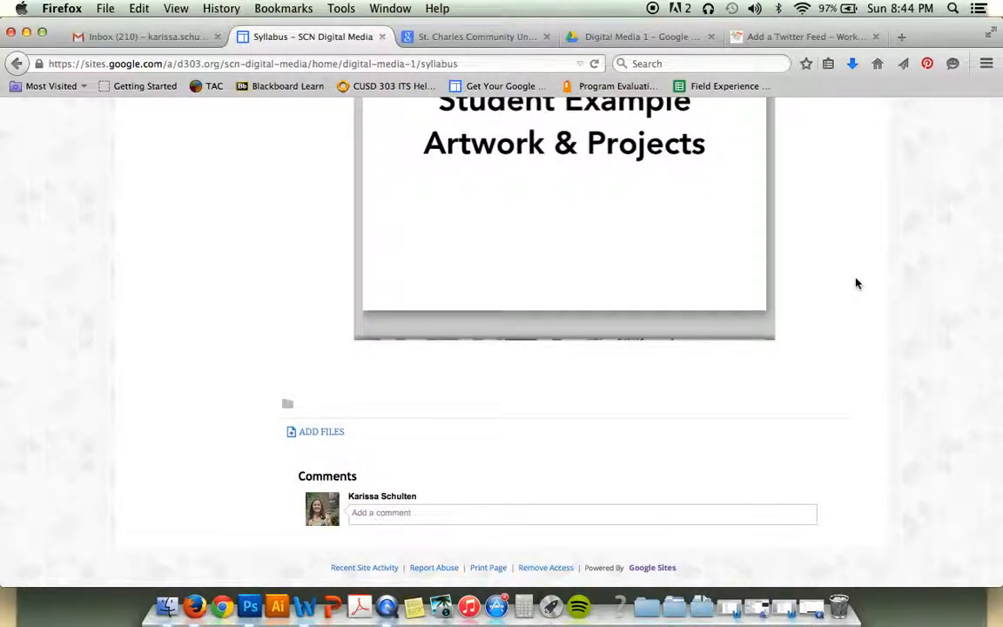
scroll(855, 282, up, 1)
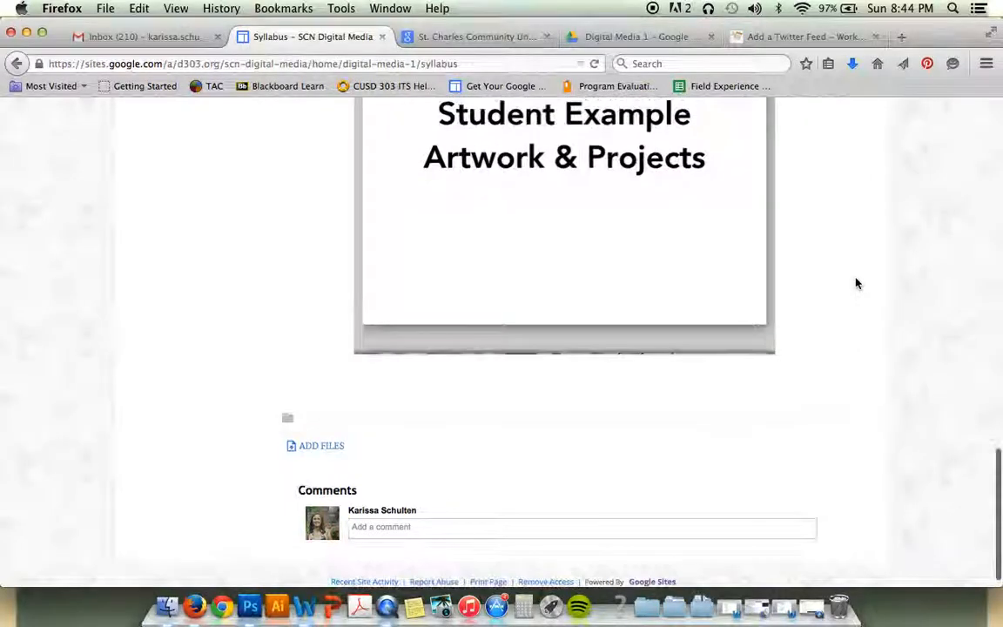
scroll(856, 283, down, 2)
scroll(856, 283, up, 15)
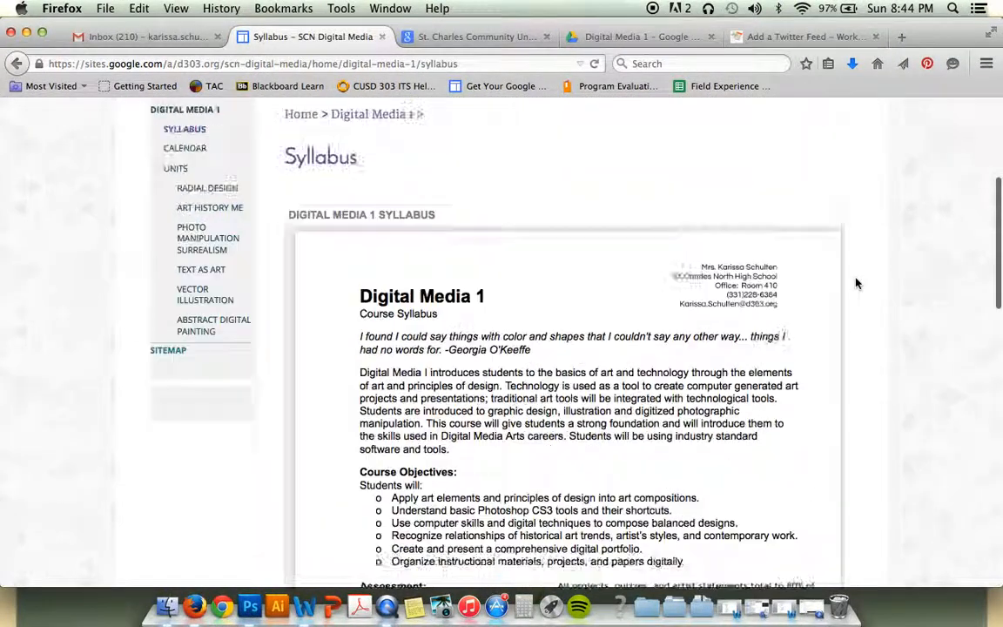
click(881, 131)
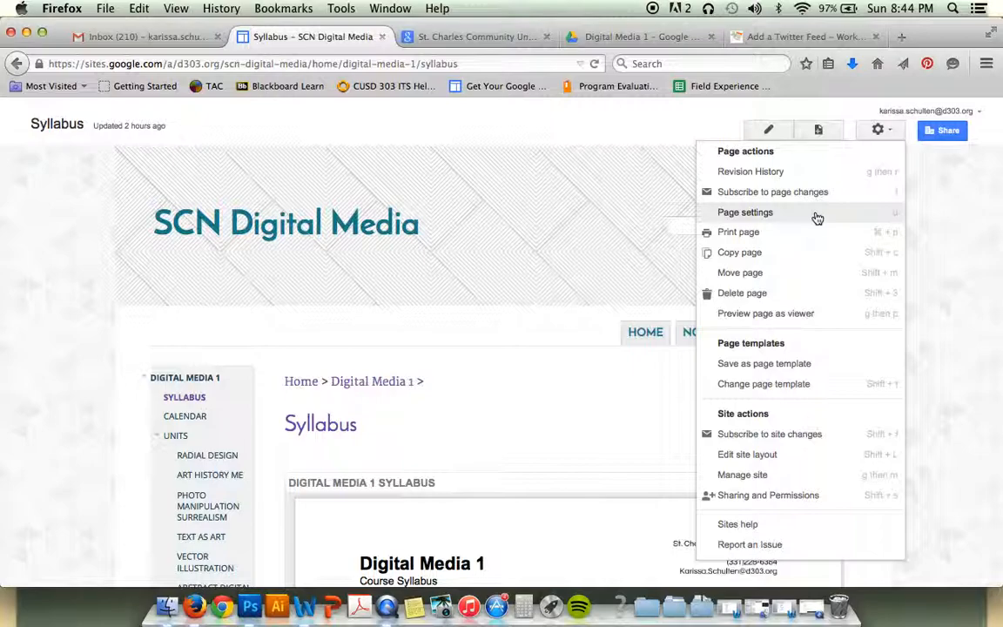
click(817, 218)
click(340, 260)
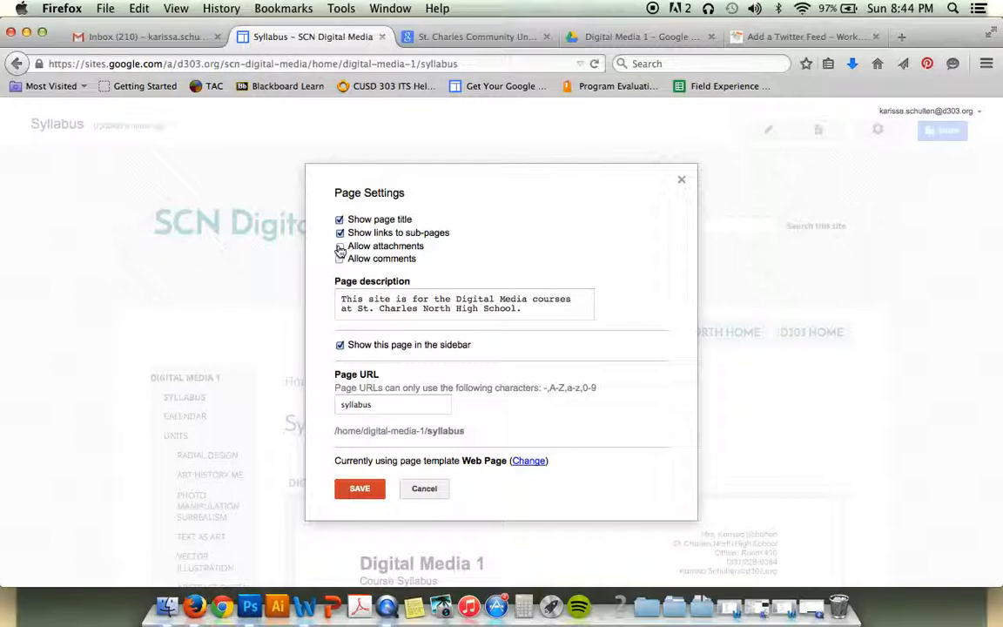
click(340, 248)
click(365, 488)
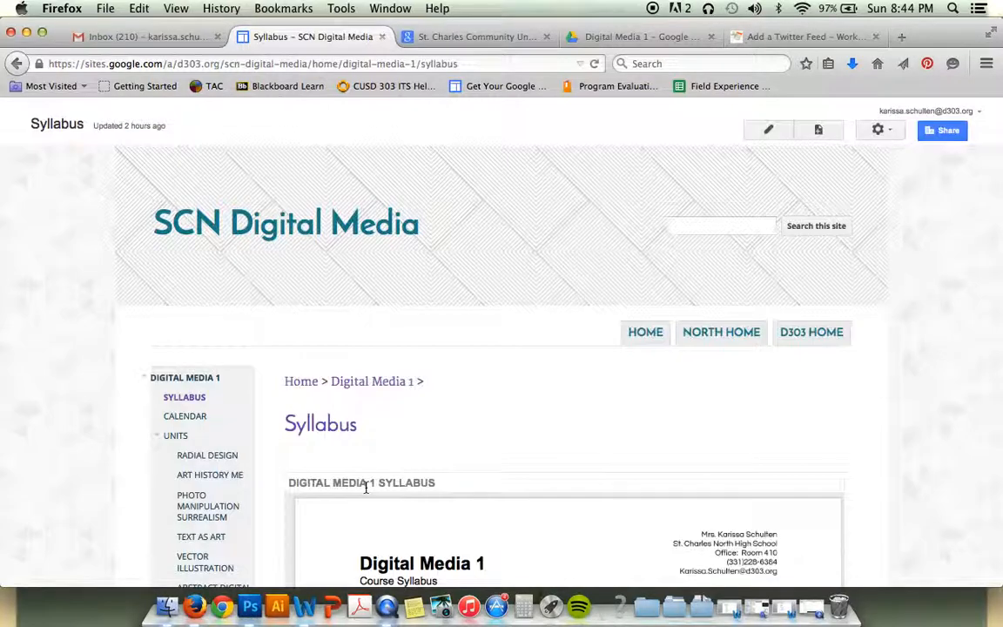
scroll(899, 346, down, 10)
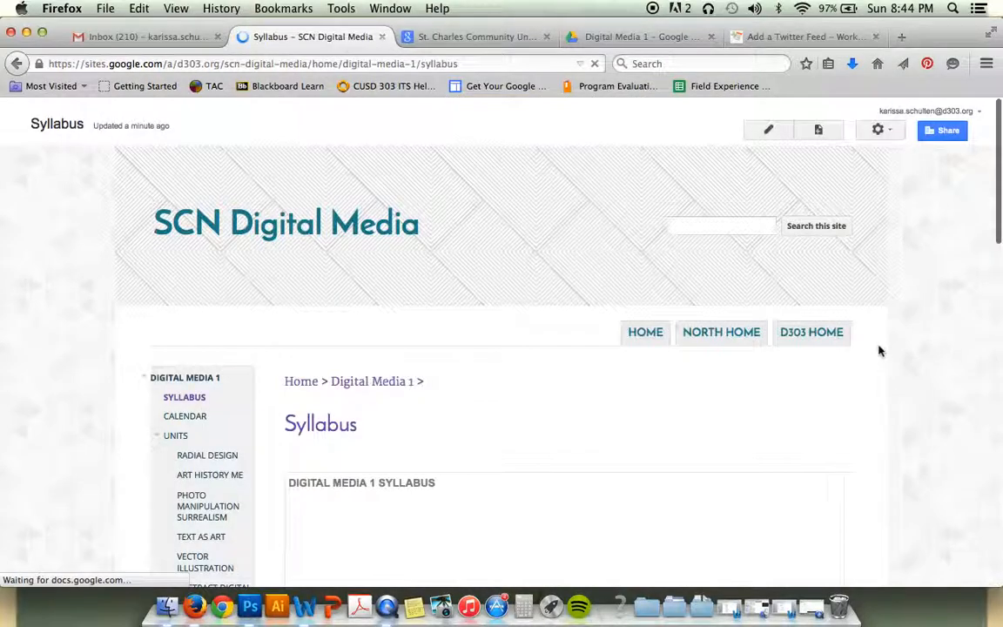
scroll(899, 369, down, 10)
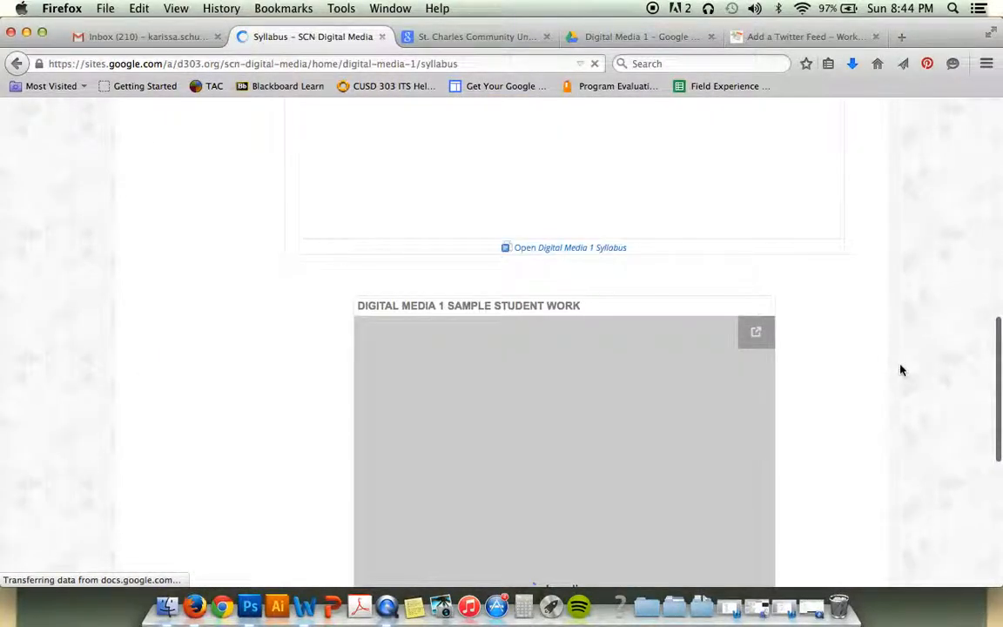
scroll(897, 365, down, 5)
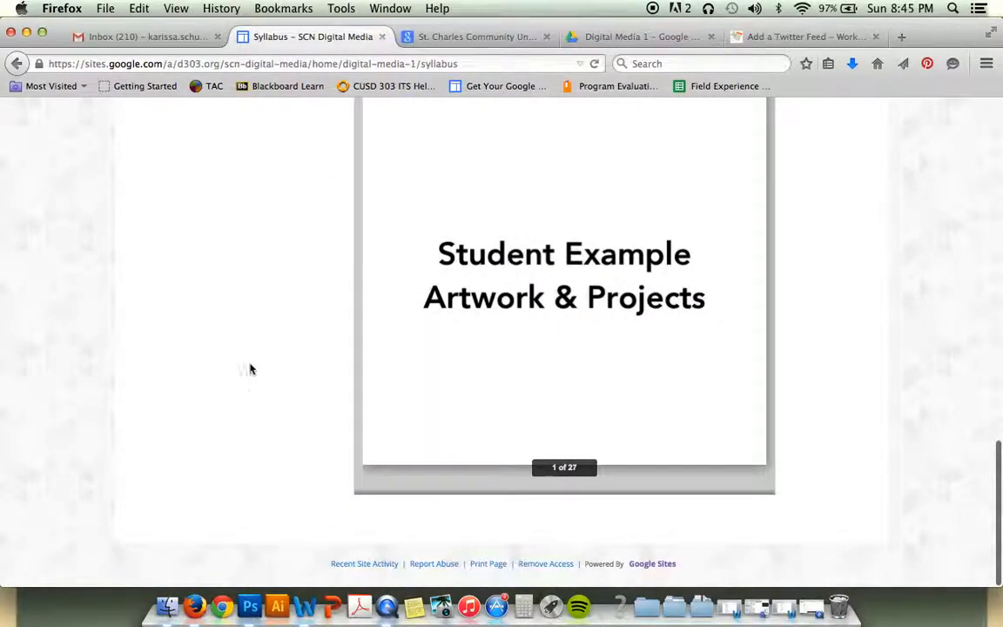
In the site's general management settings, extend the site categories to include "st. charles north high school" and "education".
scroll(250, 369, up, 12)
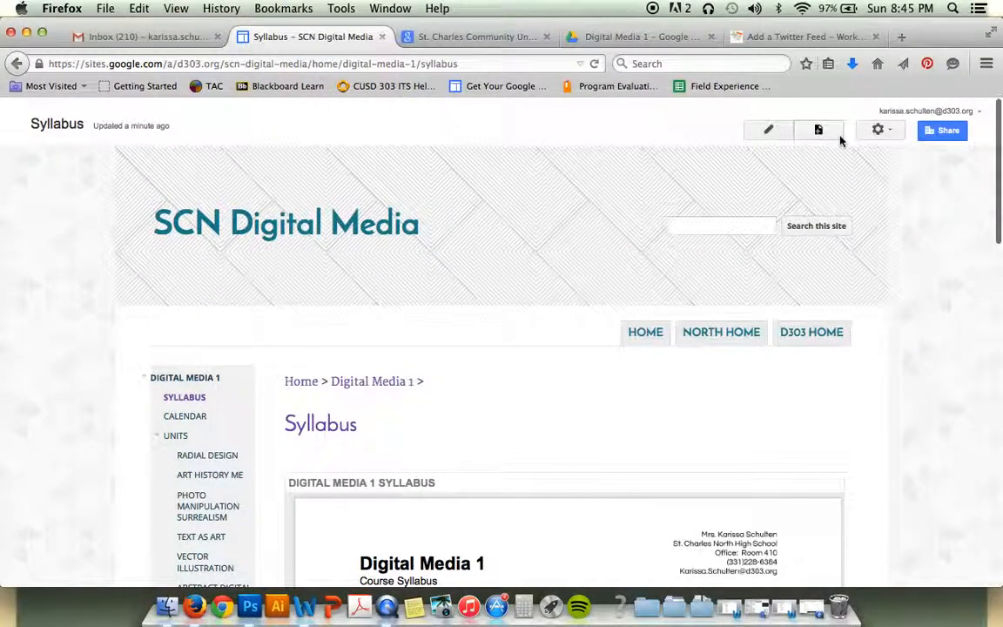
click(877, 129)
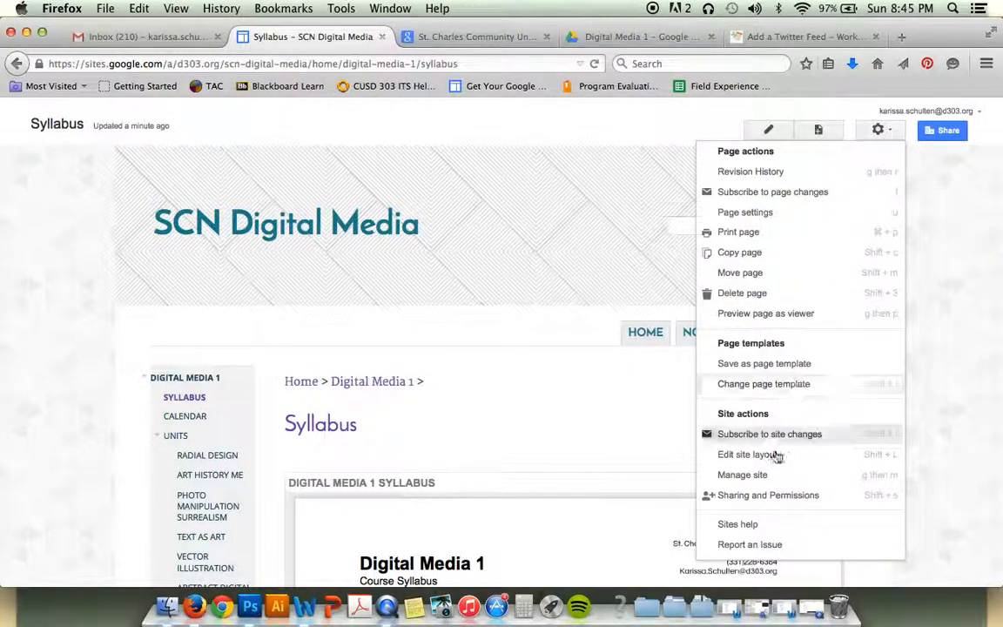
click(767, 479)
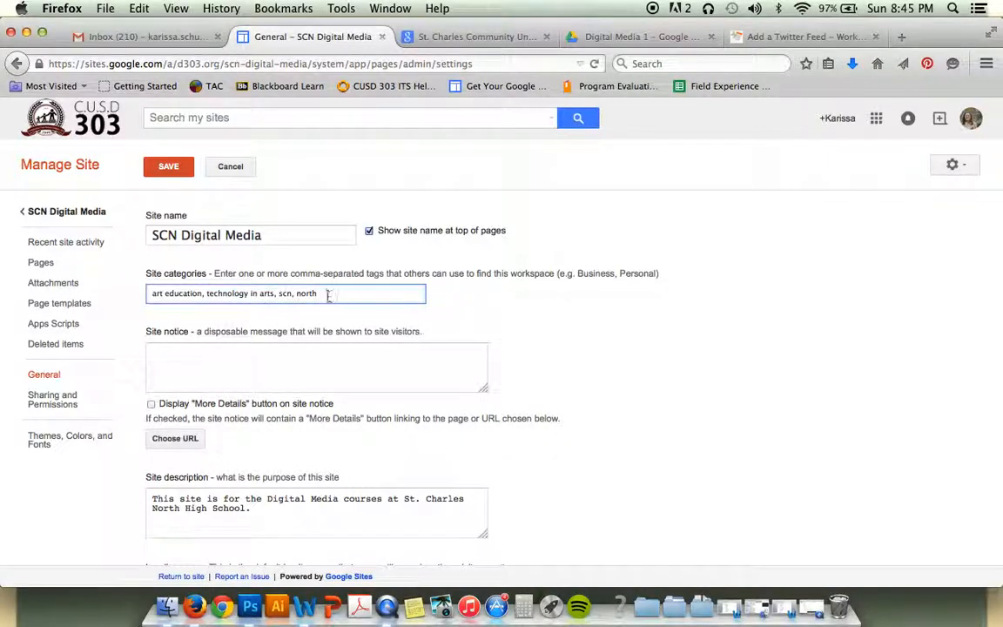
click(296, 293)
text(st. charles)
click(370, 294)
text(high schoo)
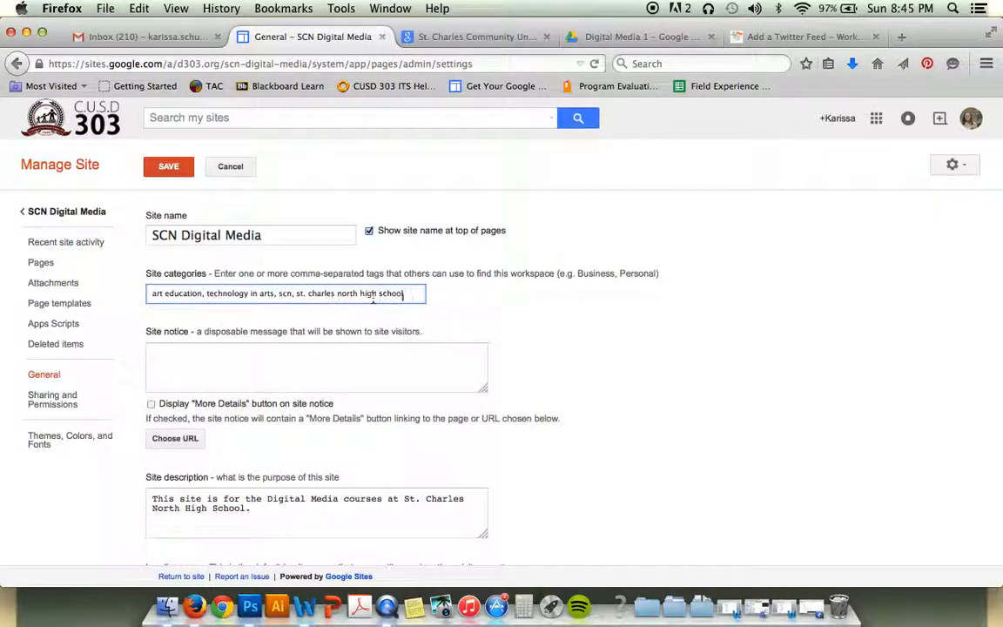
text(l, education)
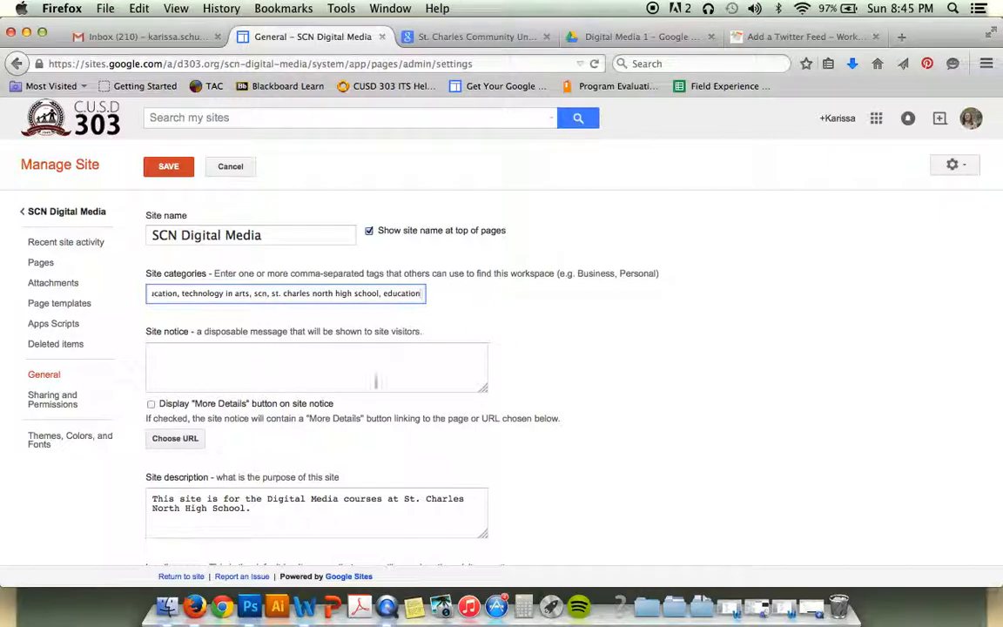
Review the remaining general site settings and enable automatic adjustment of the site to mobile phones.
click(275, 368)
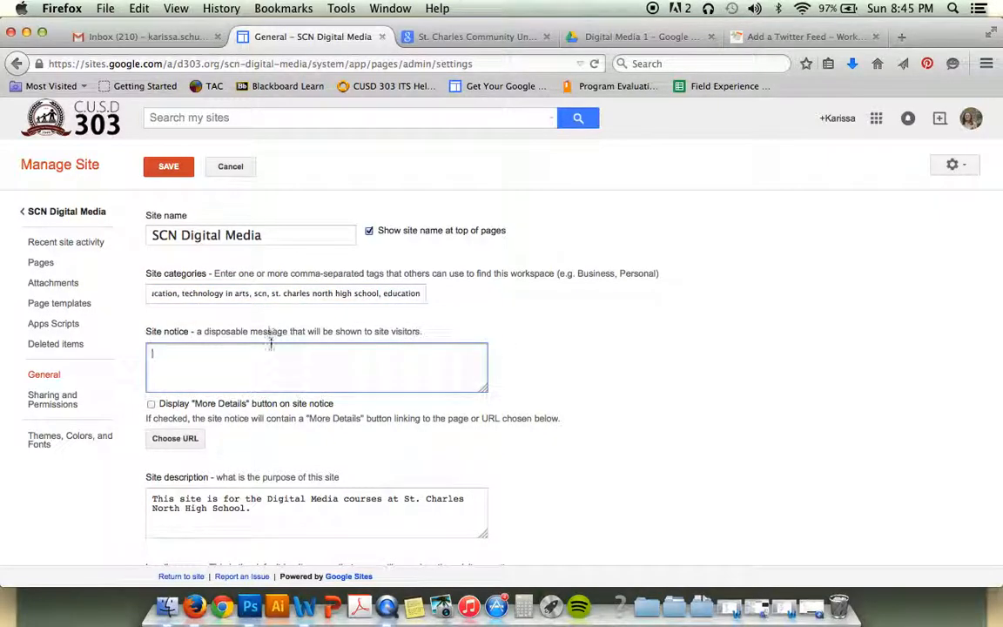
scroll(275, 367, down, 2)
scroll(174, 337, down, 2)
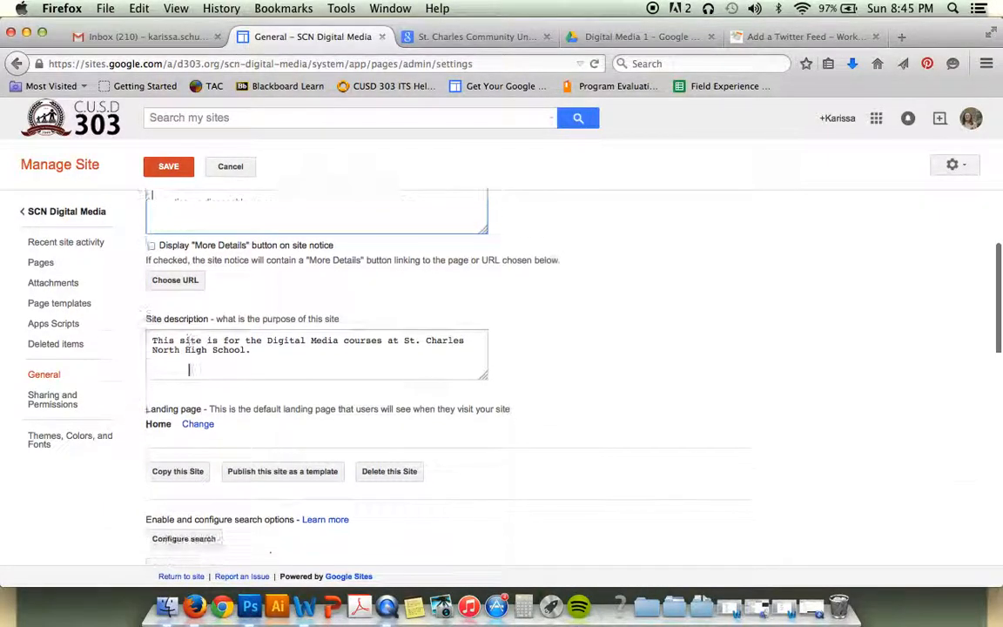
scroll(172, 337, down, 1)
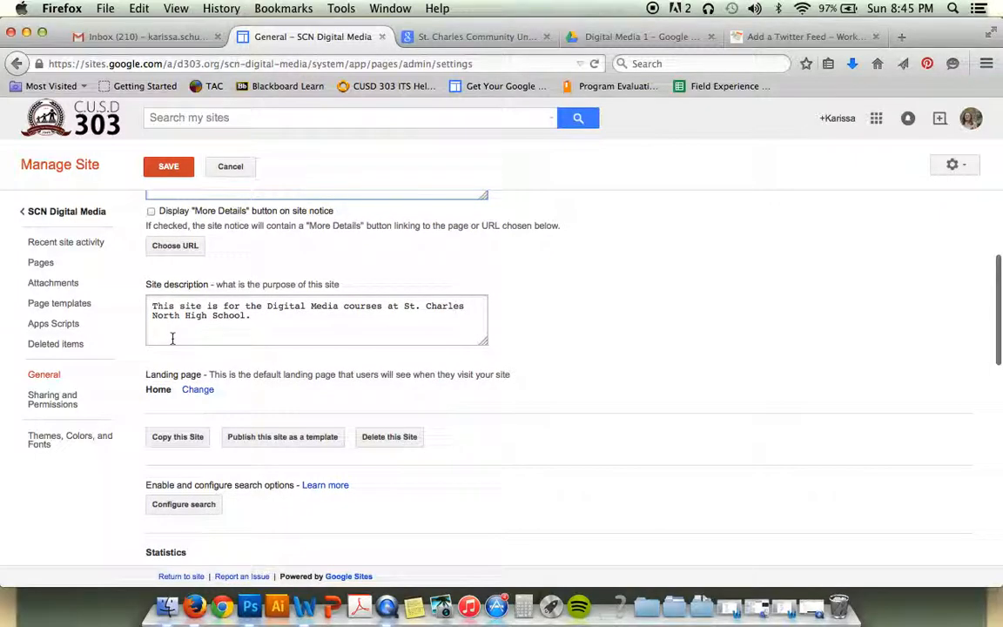
scroll(172, 338, down, 3)
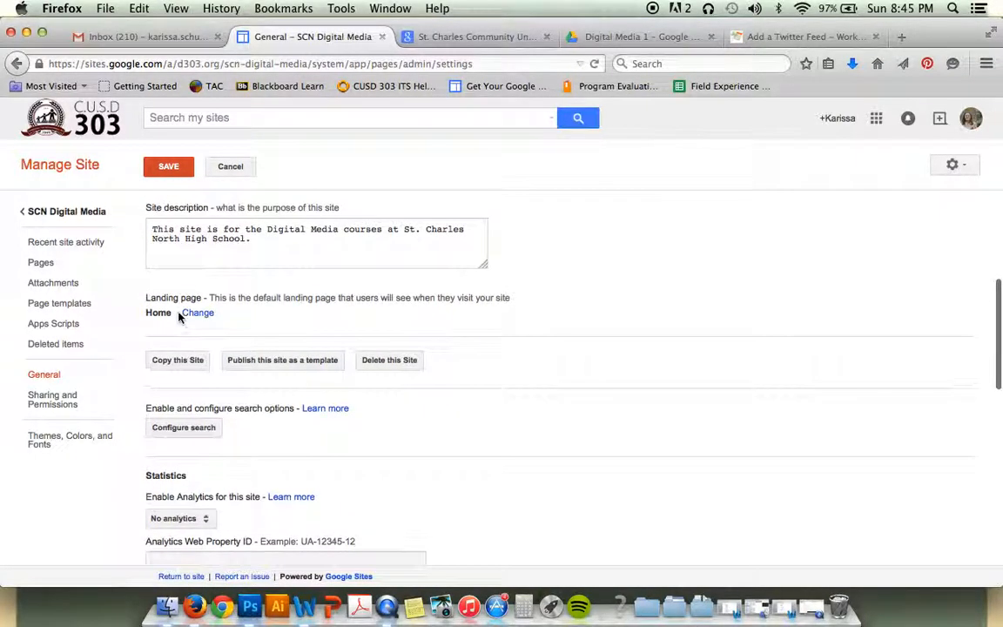
scroll(313, 360, down, 2)
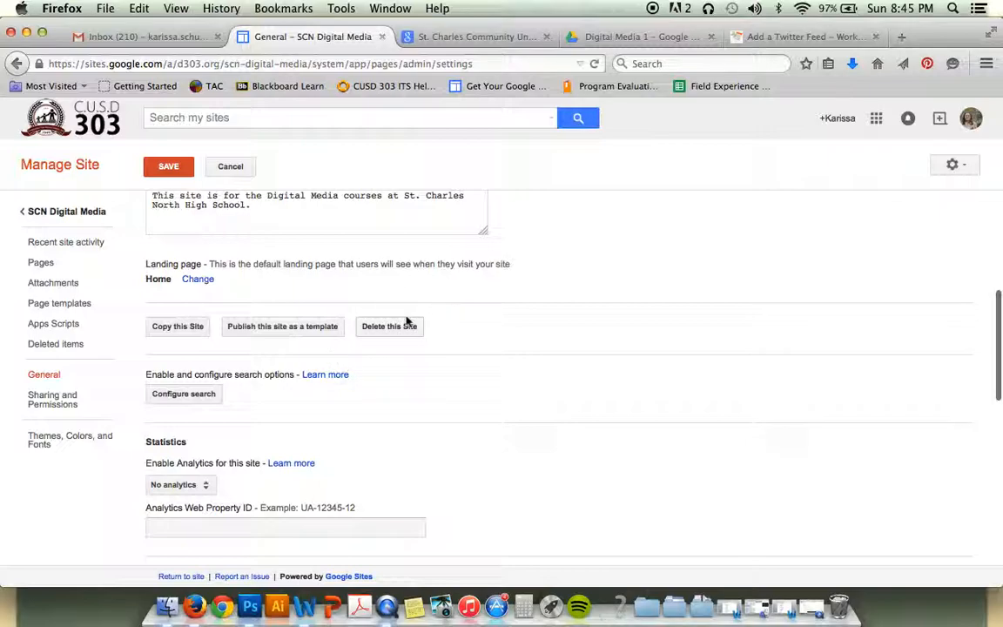
scroll(423, 379, down, 10)
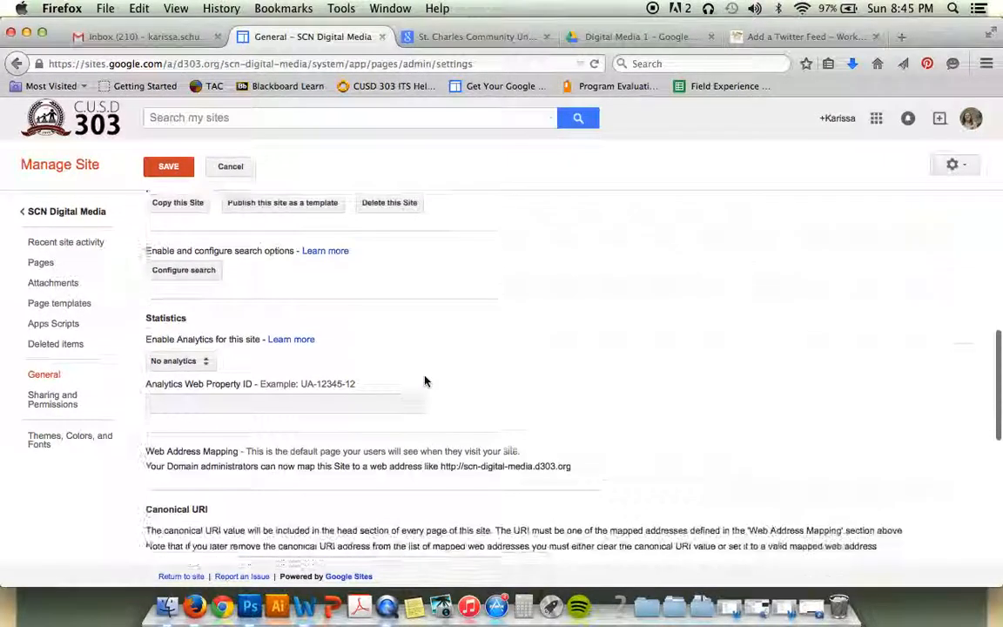
scroll(426, 380, down, 15)
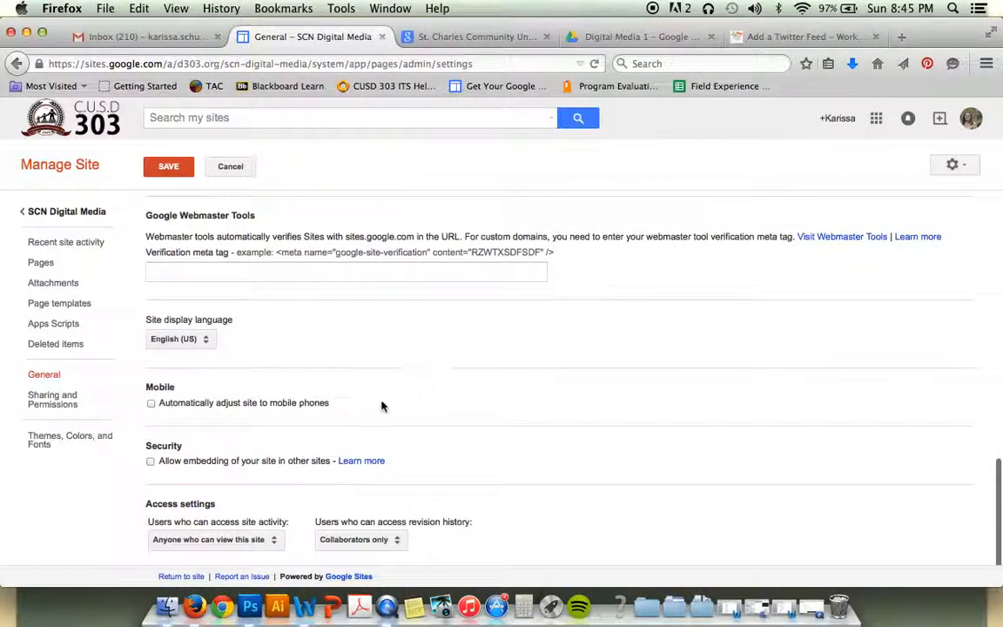
click(150, 404)
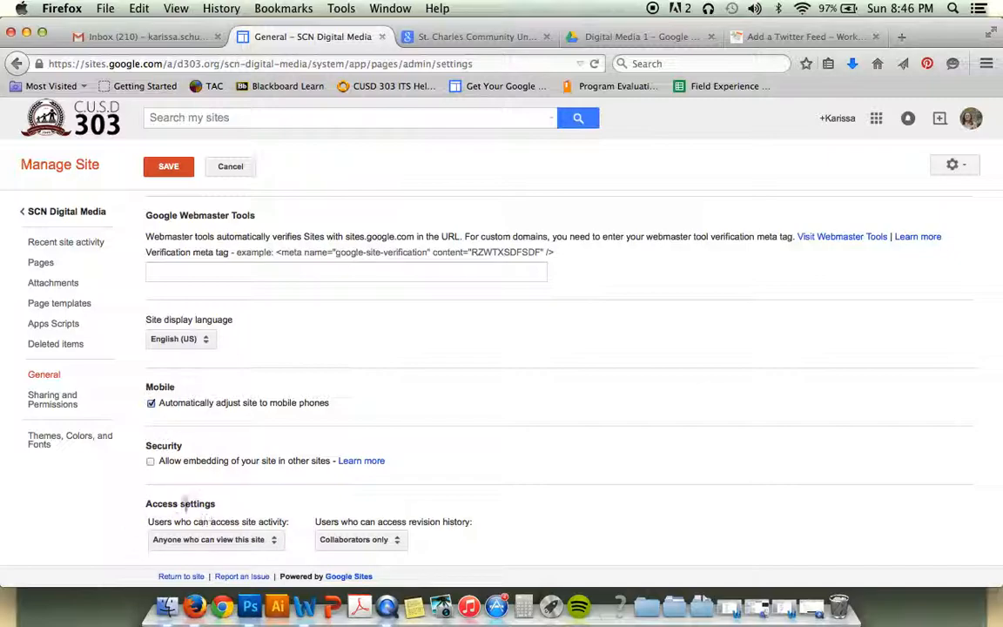
Restrict access to both site activity and revision history to "Collaborators only" and save the general settings.
click(274, 540)
click(280, 520)
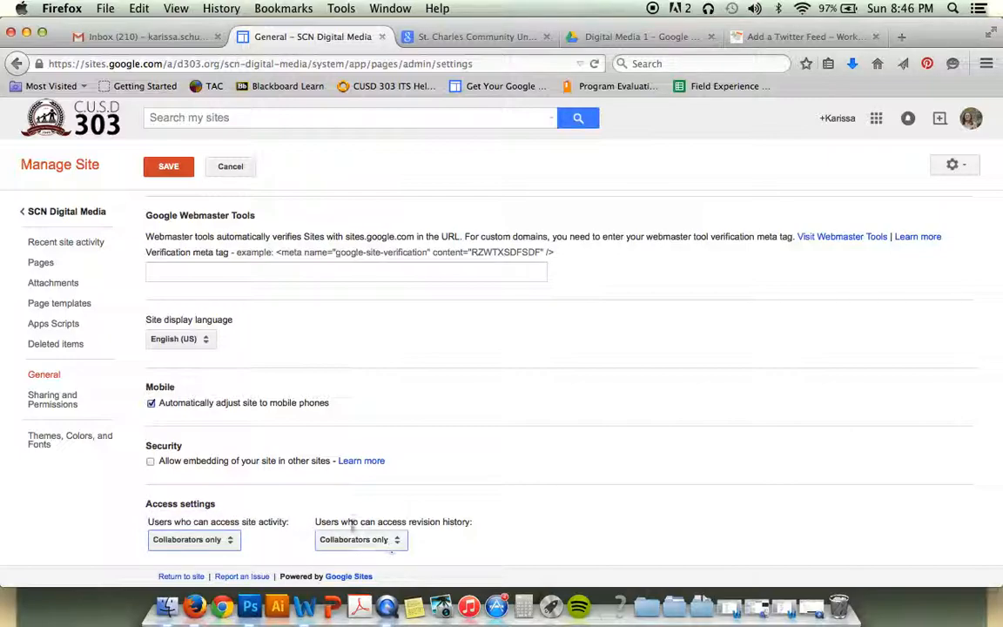
click(397, 540)
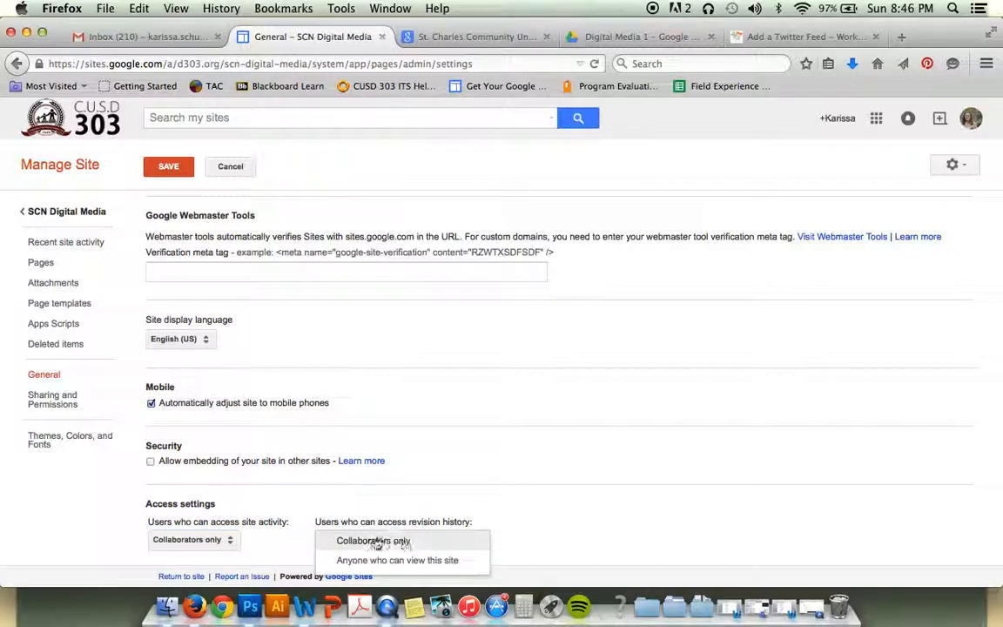
click(412, 541)
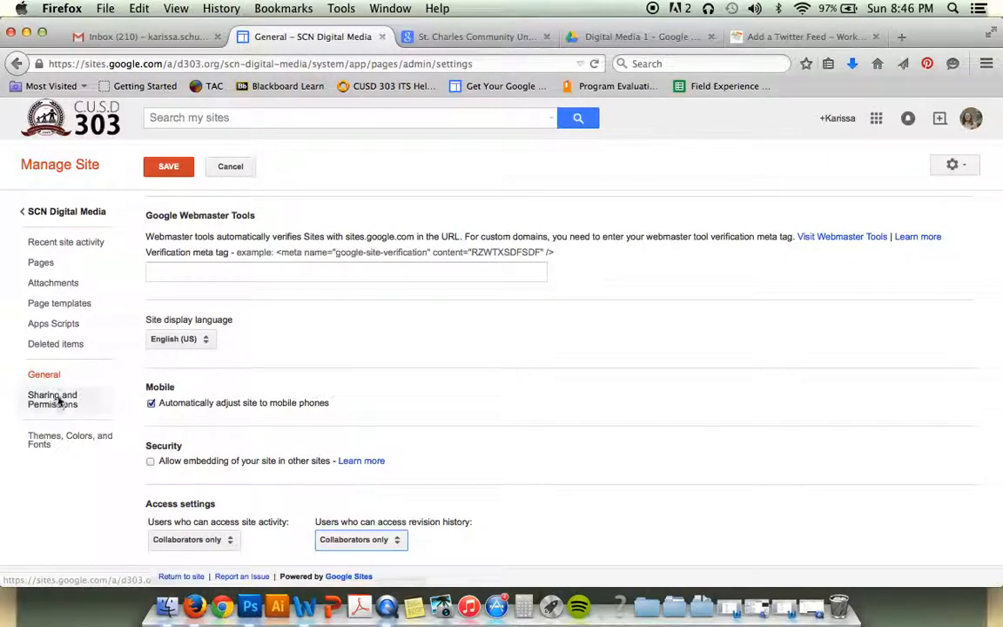
click(168, 165)
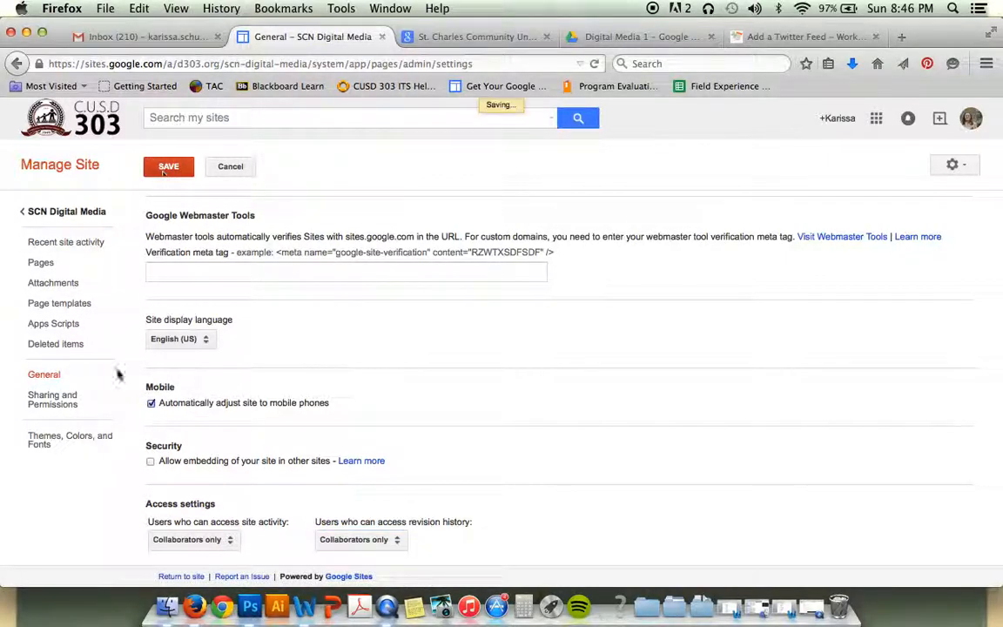
Change the site's sharing permissions to "Public on the web" and save them.
click(75, 403)
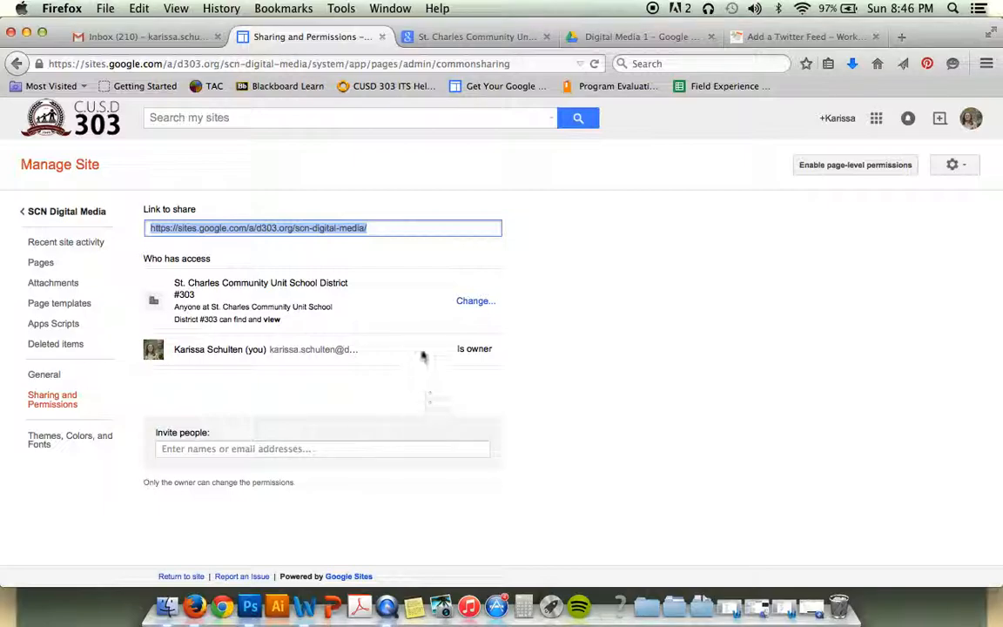
click(470, 304)
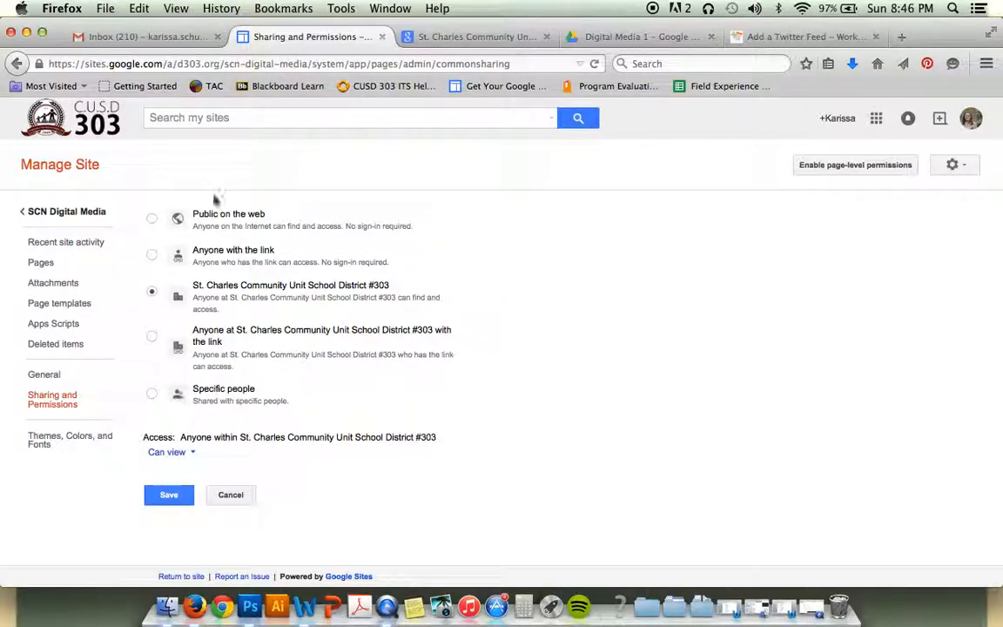
click(152, 219)
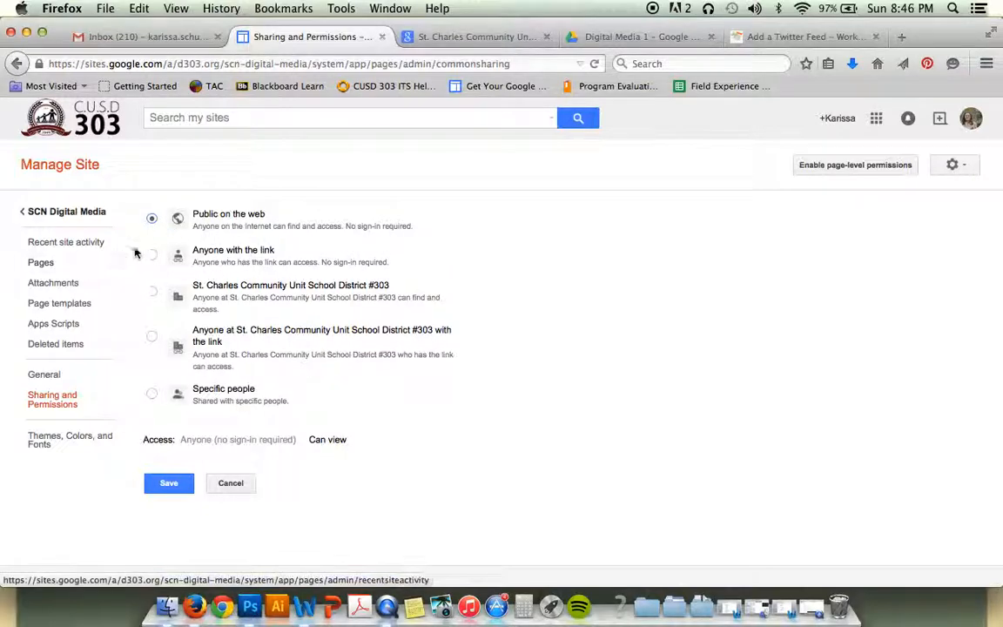
click(151, 255)
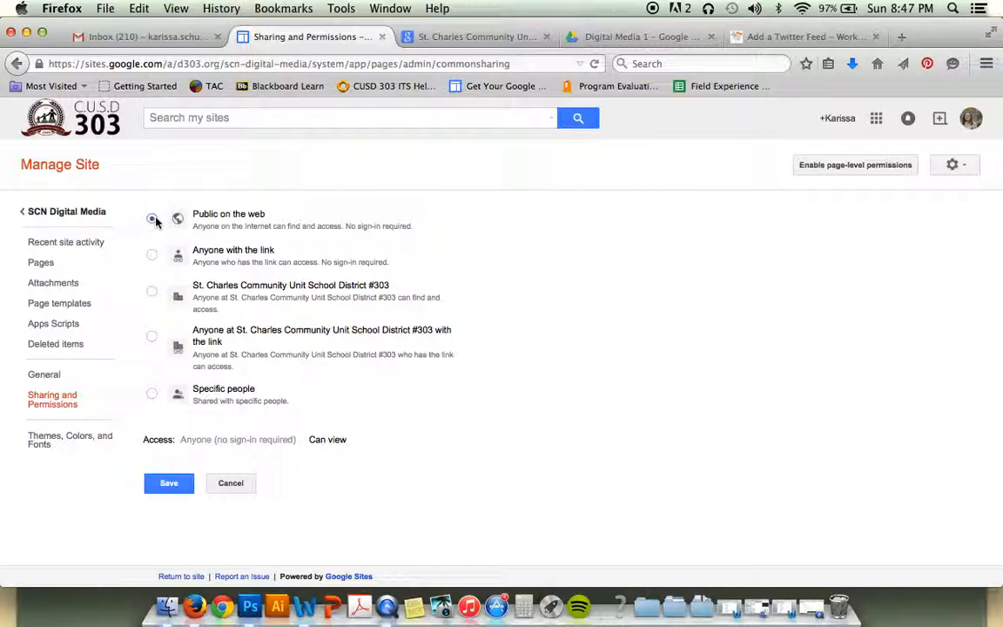
click(172, 483)
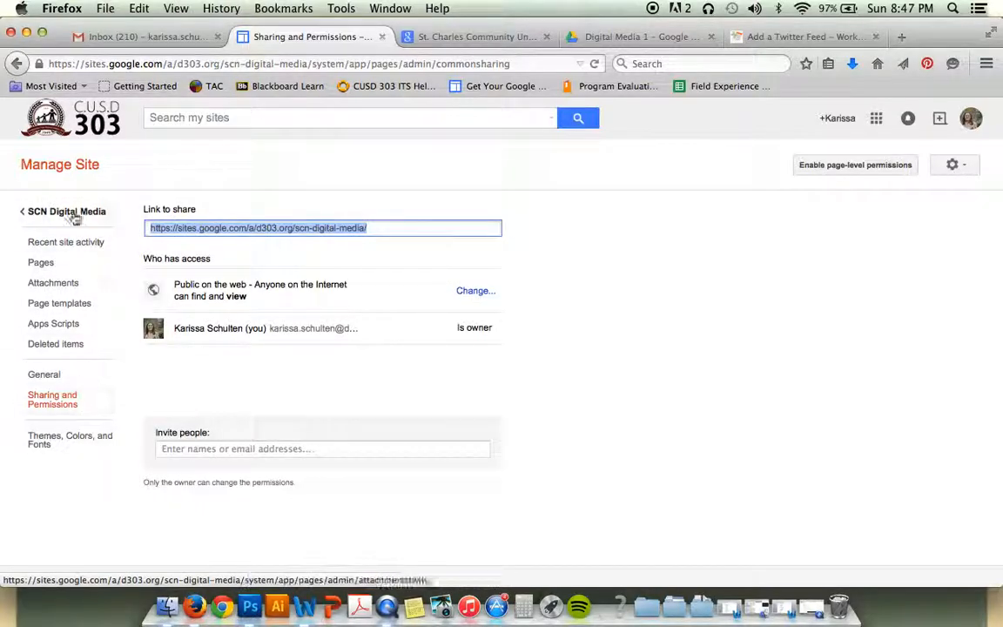
Expand the site's page tree, move Abstract Digital Painting from Units directly under Digital Media 1, and move it back under Units.
click(40, 262)
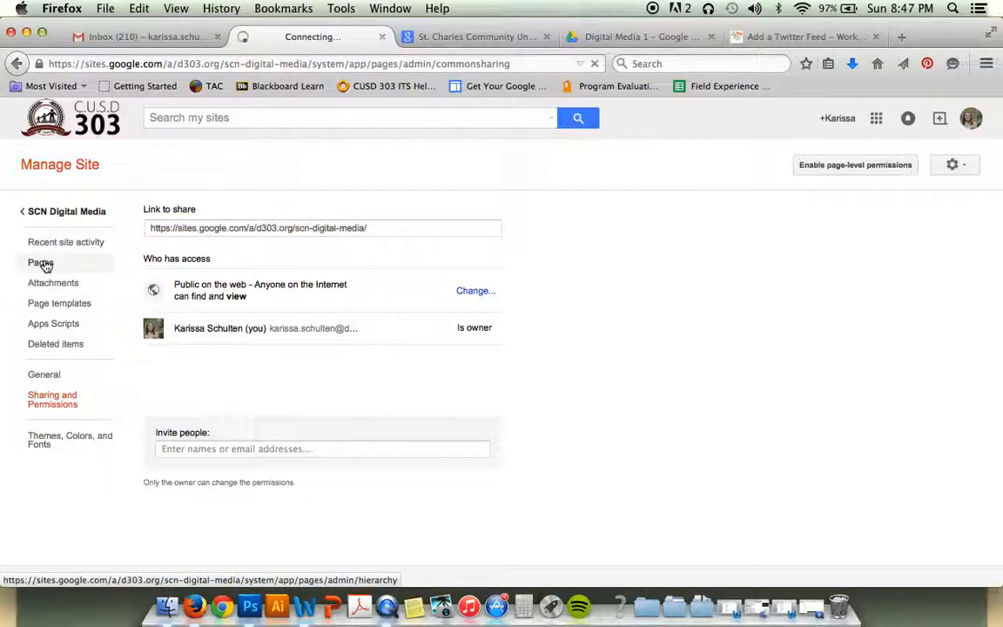
click(153, 269)
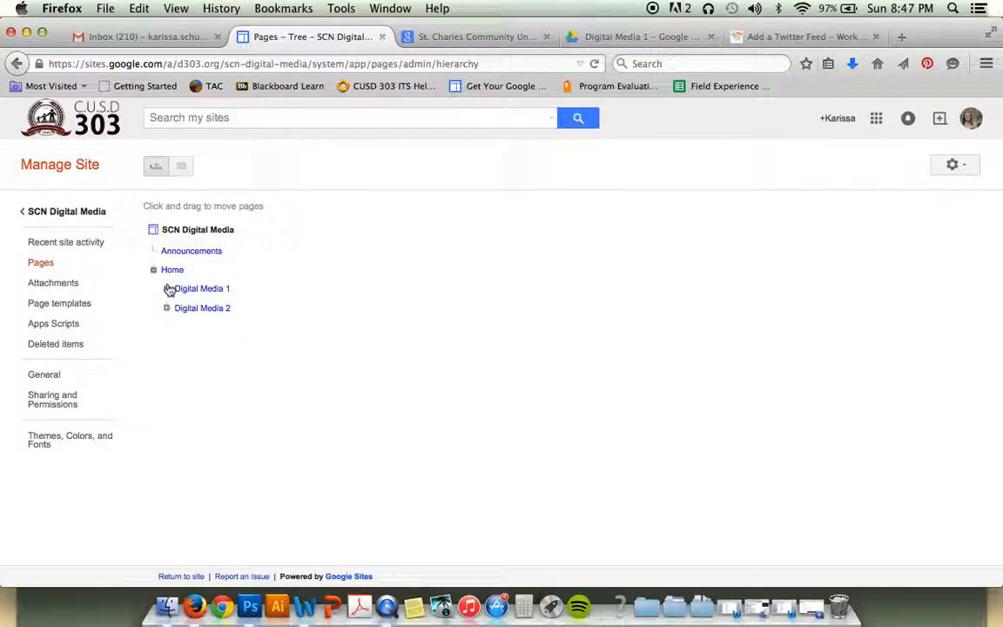
click(167, 289)
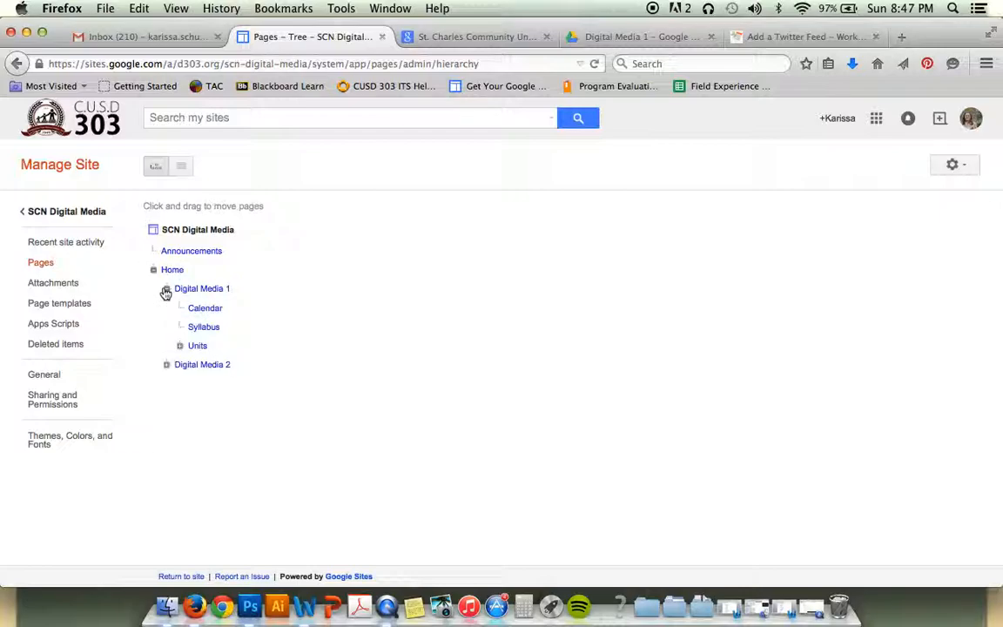
click(181, 347)
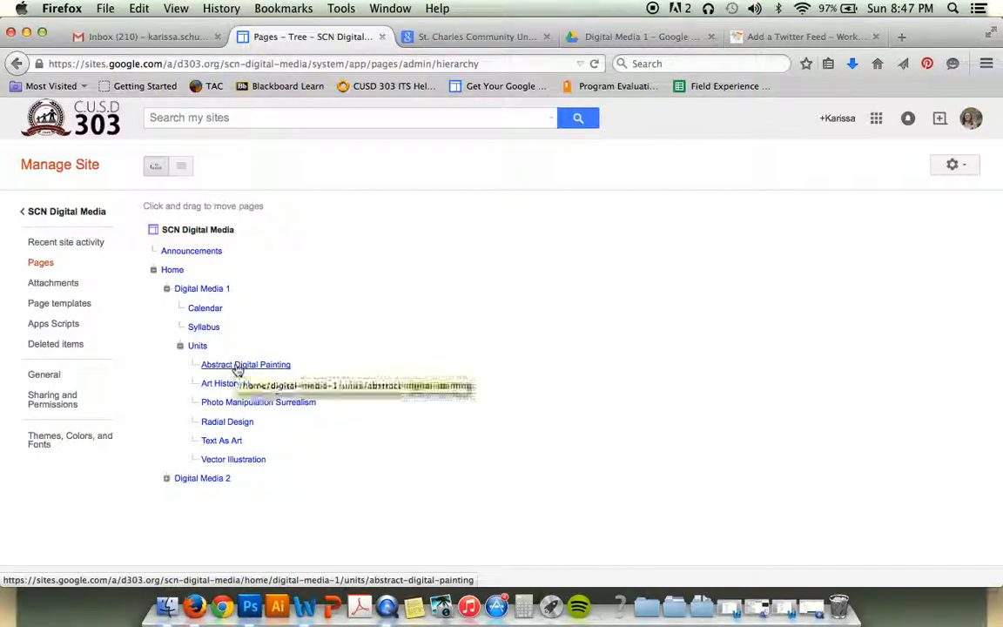
mouse_move(228, 363)
mouse_down()
mouse_move(184, 332)
mouse_move(172, 340)
mouse_move(173, 296)
mouse_up()
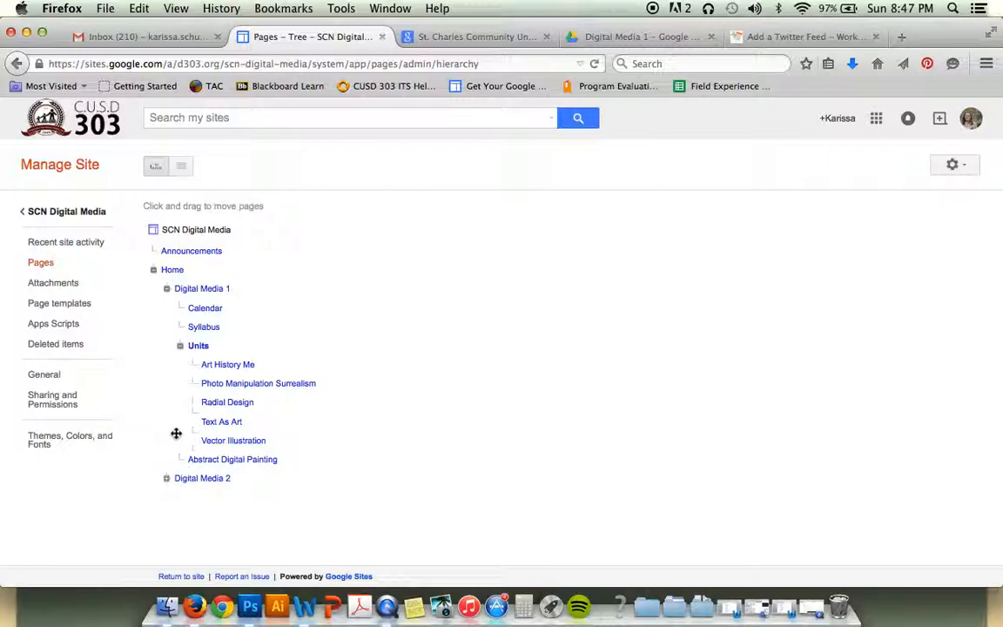
mouse_move(213, 465)
mouse_down()
mouse_move(185, 364)
mouse_move(192, 344)
mouse_up()
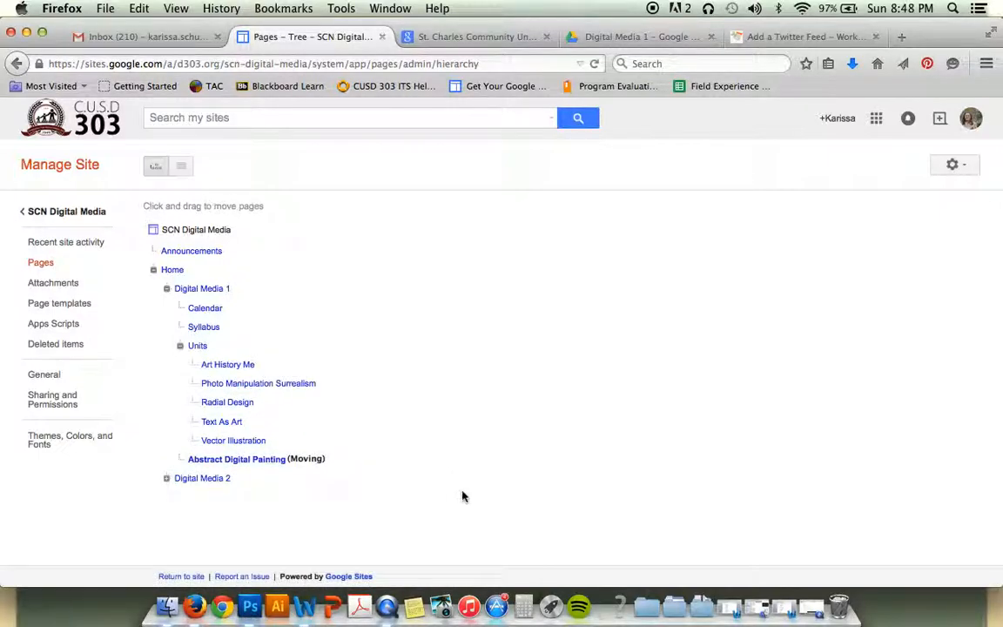